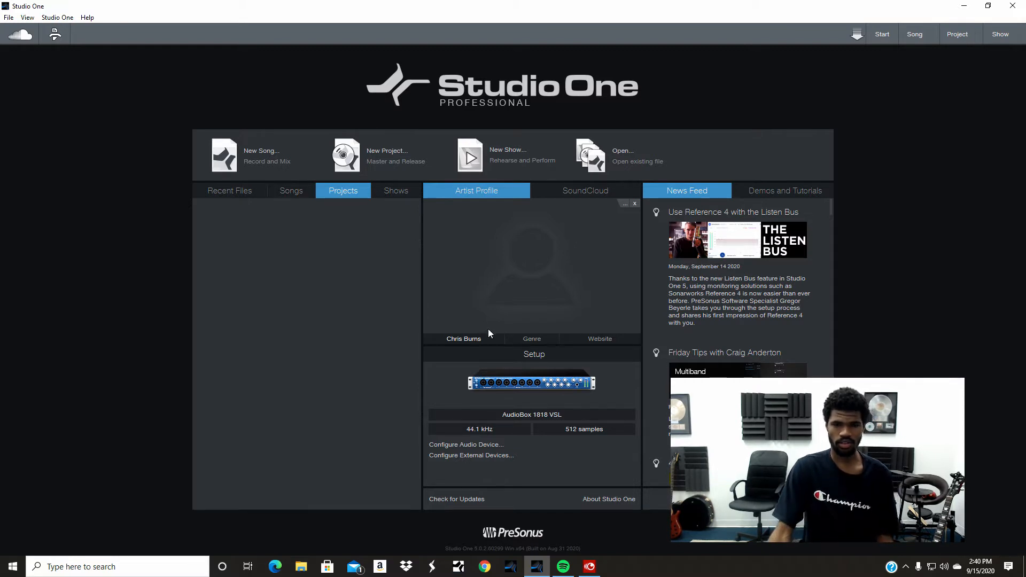
# Open the audio interface setup and set the audio device to Windows Audio.
pyautogui.click(527, 381)
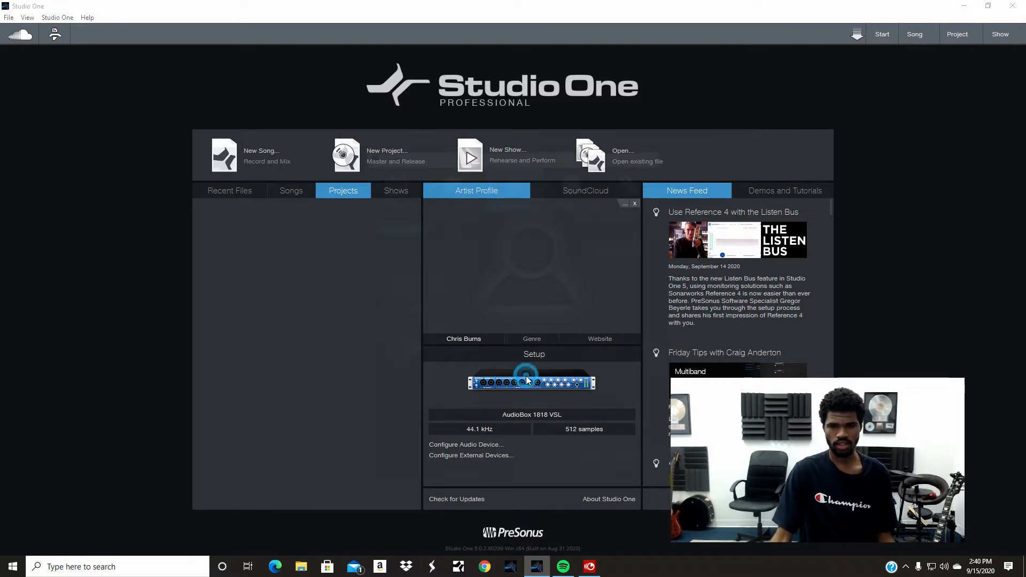
pyautogui.click(581, 249)
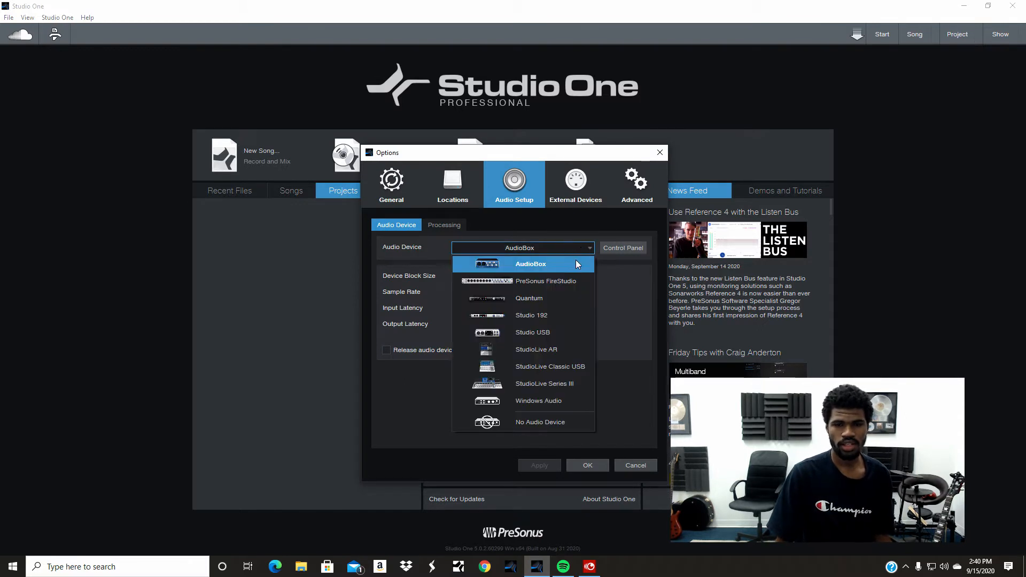
pyautogui.click(537, 403)
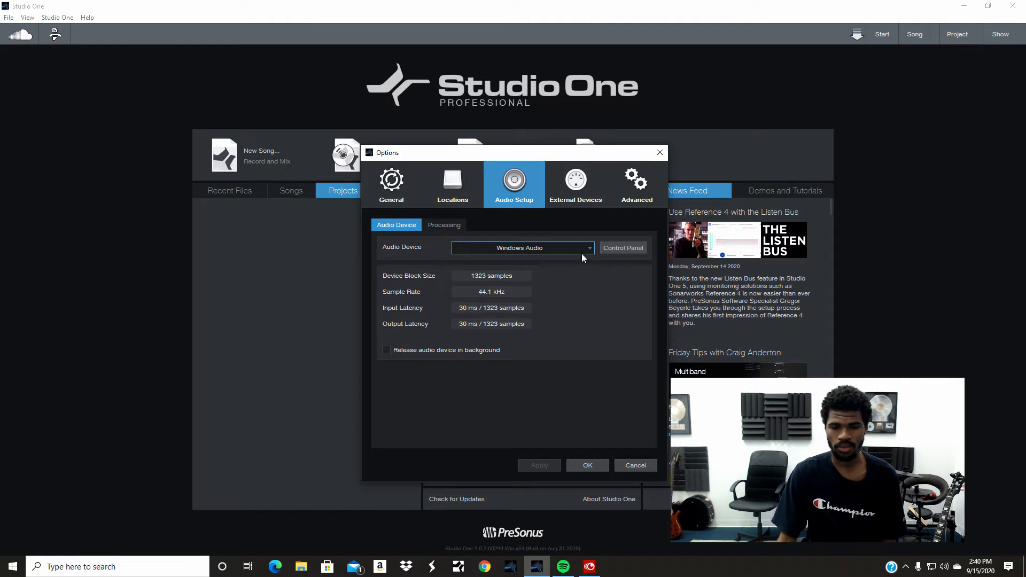
# Switch to Spotify to view the player, and minimise it to return to the audio setup options.
pyautogui.click(560, 567)
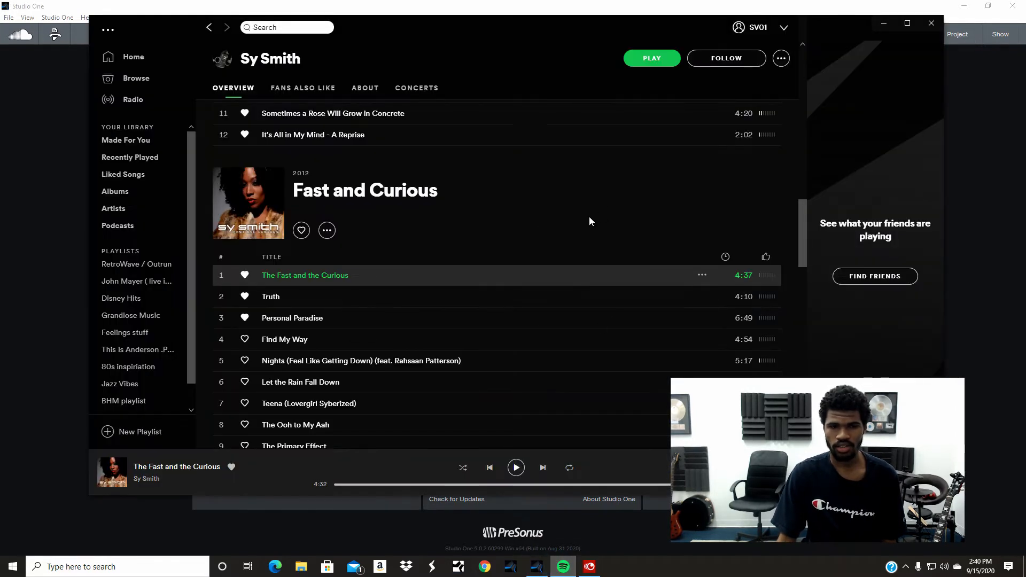
pyautogui.click(883, 23)
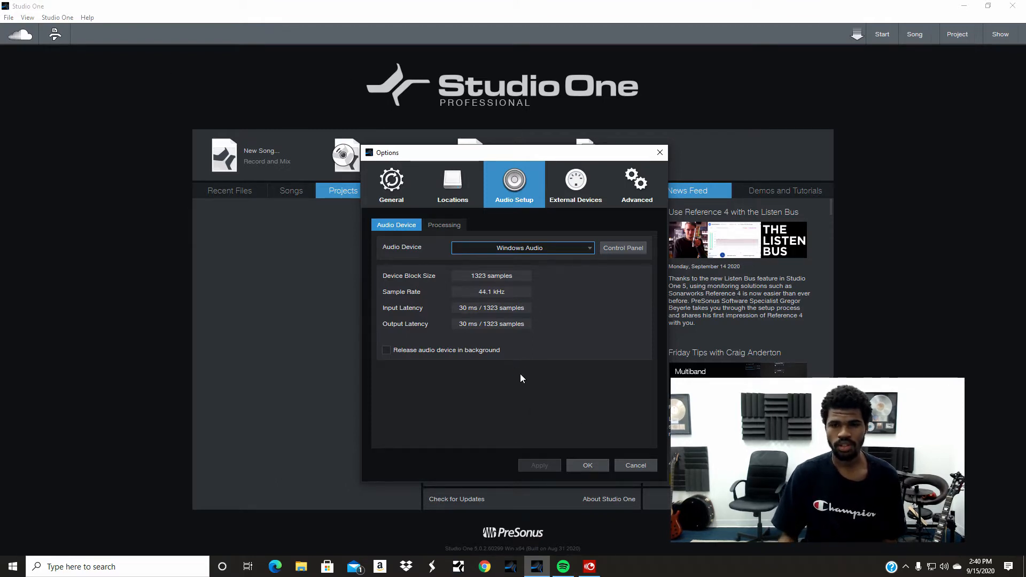
# Set the audio device to AudioBox.
pyautogui.click(549, 248)
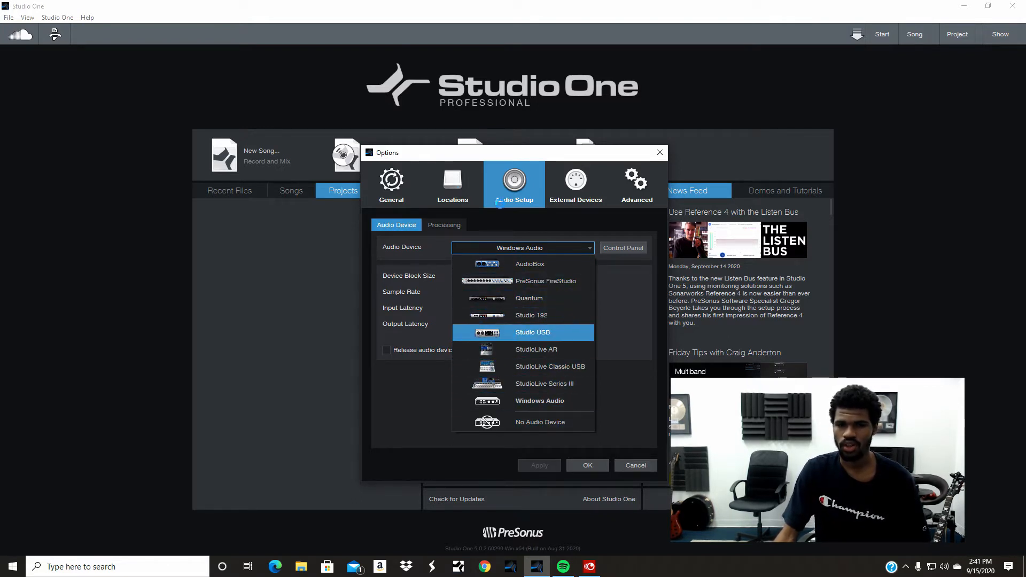
pyautogui.click(524, 247)
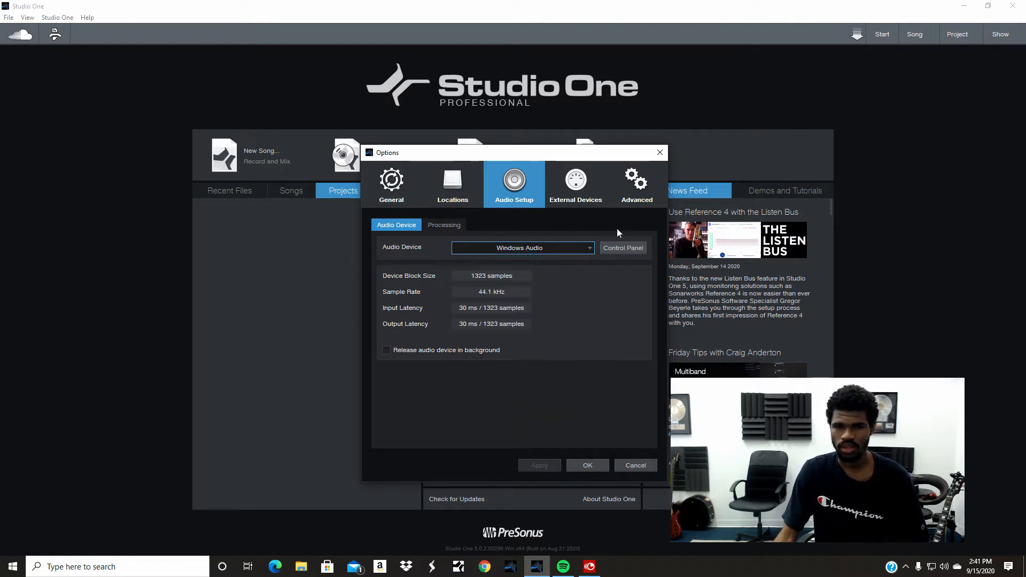
# Open the AudioBox control panel in Universal Control, examine its sample rate, clock source and block size settings, and close it.
pyautogui.click(616, 246)
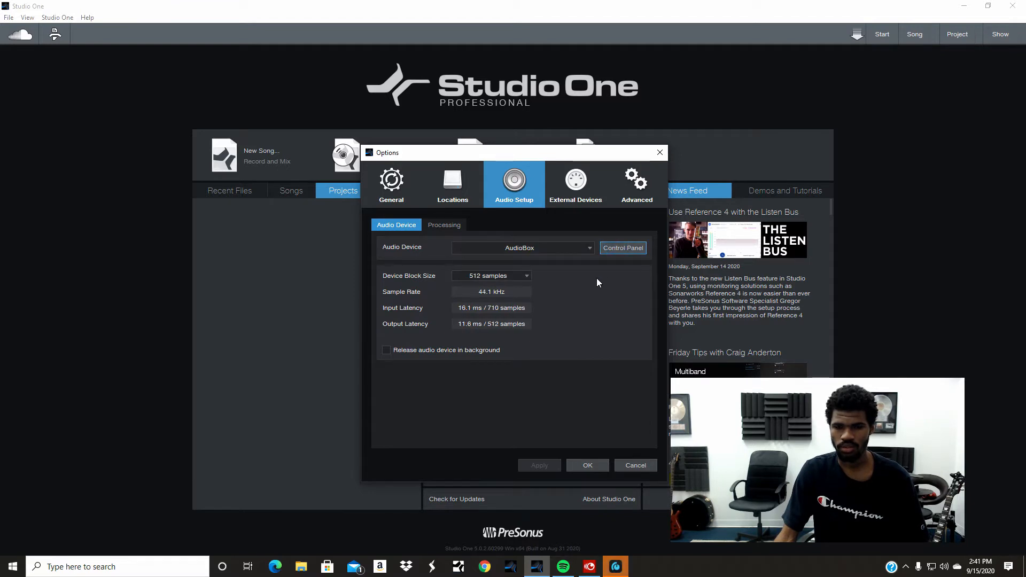
pyautogui.moveTo(619, 571)
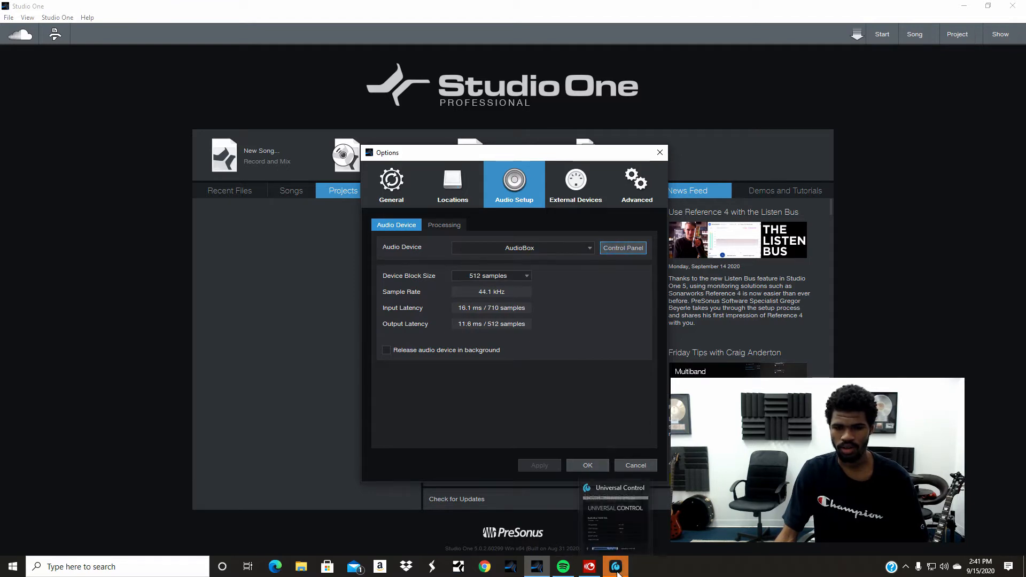
pyautogui.click(615, 532)
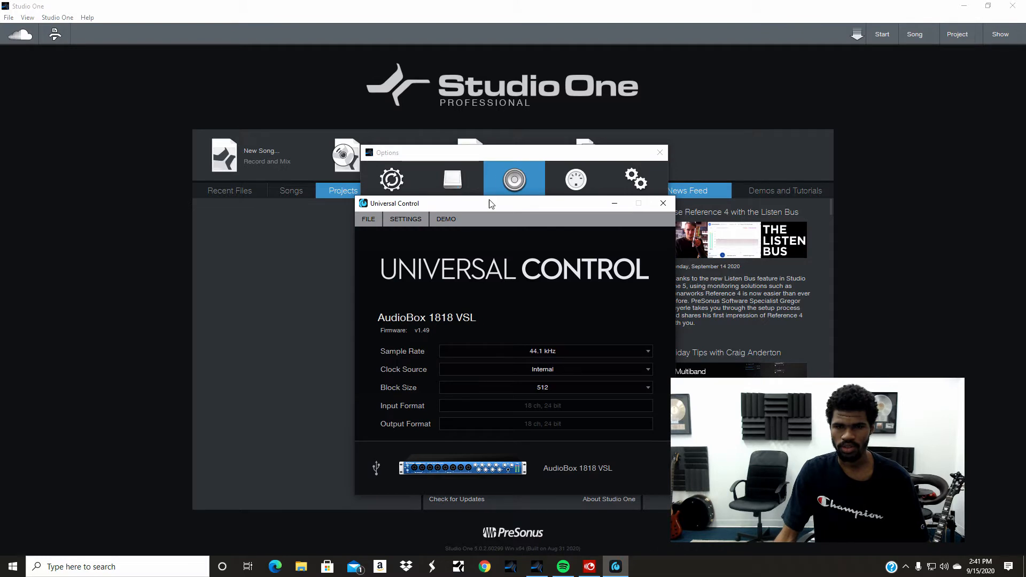
pyautogui.moveTo(491, 205); pyautogui.dragTo(515, 204)
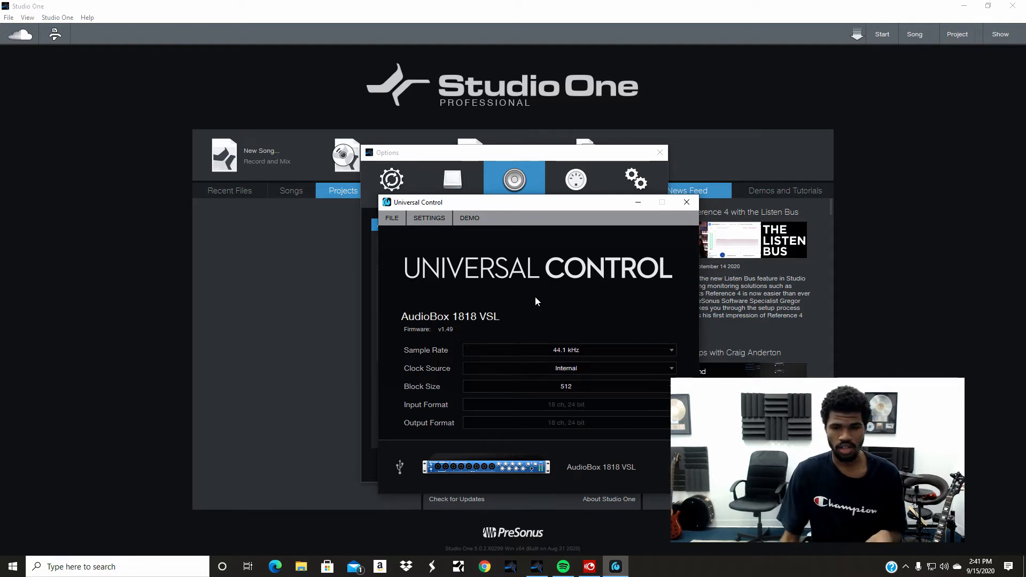
pyautogui.moveTo(527, 204); pyautogui.dragTo(462, 235)
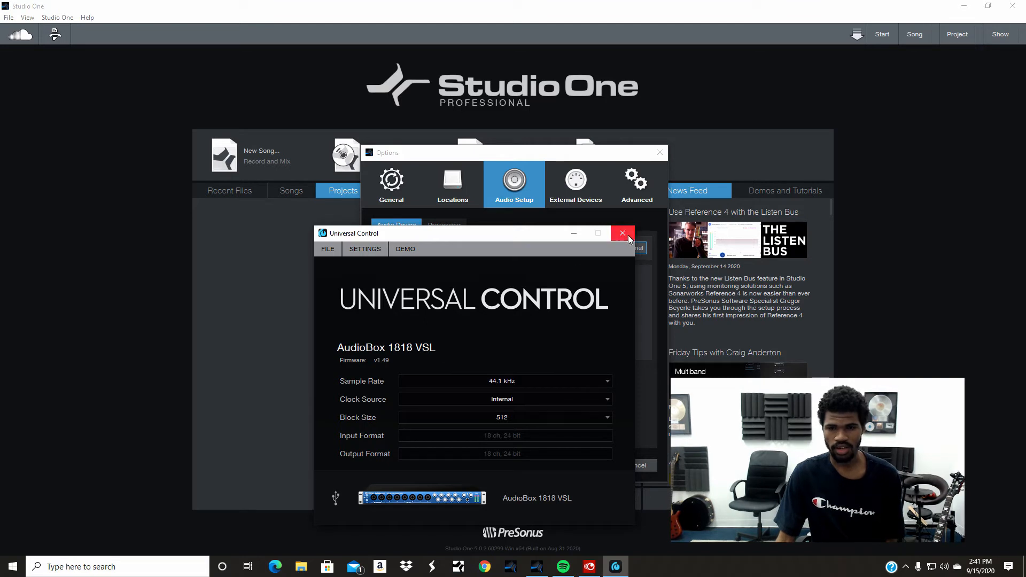
pyautogui.moveTo(436, 236); pyautogui.dragTo(473, 157)
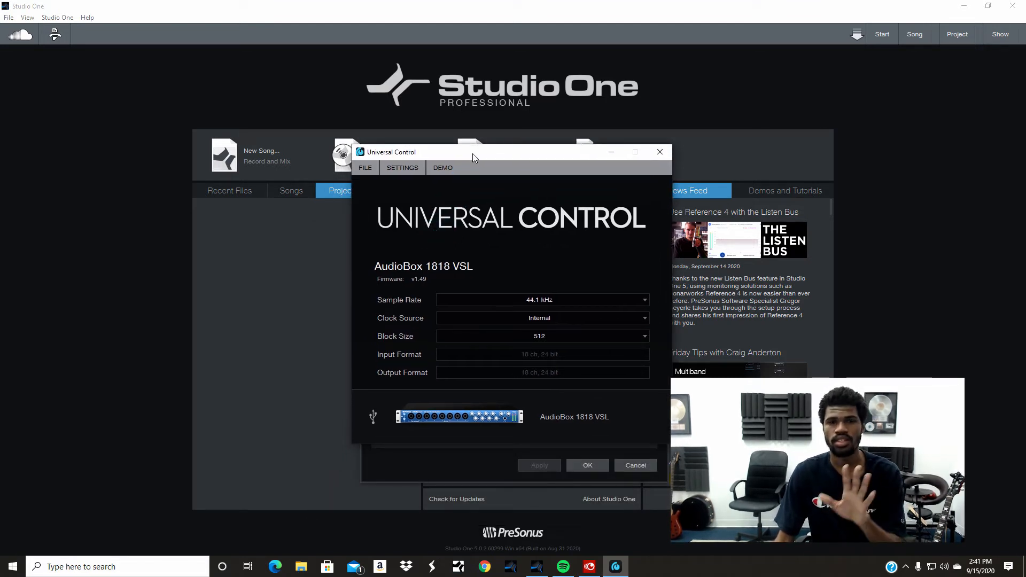
pyautogui.click(657, 155)
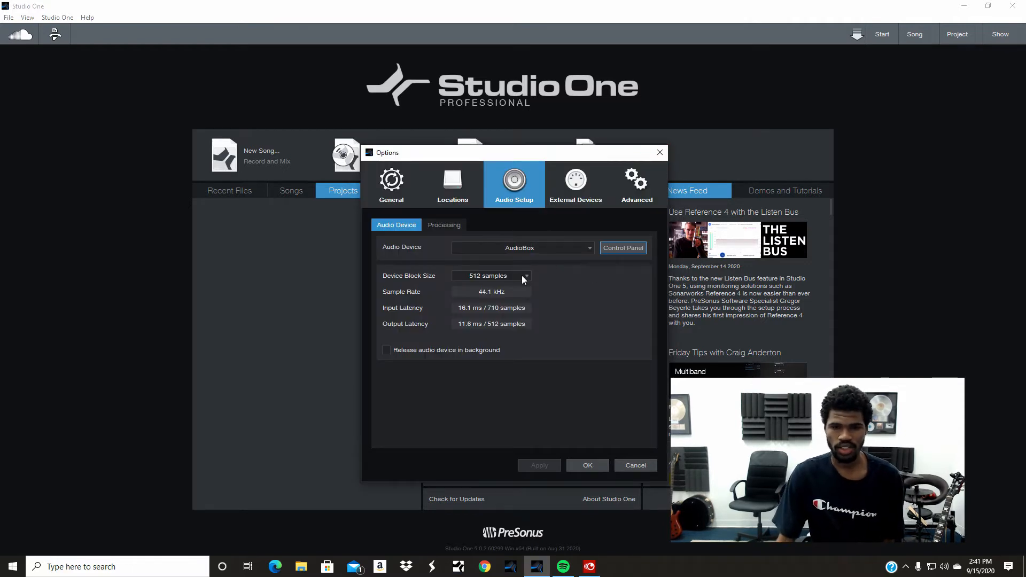
# Examine the available device block sizes and the input and output latency values for the AudioBox.
pyautogui.click(522, 274)
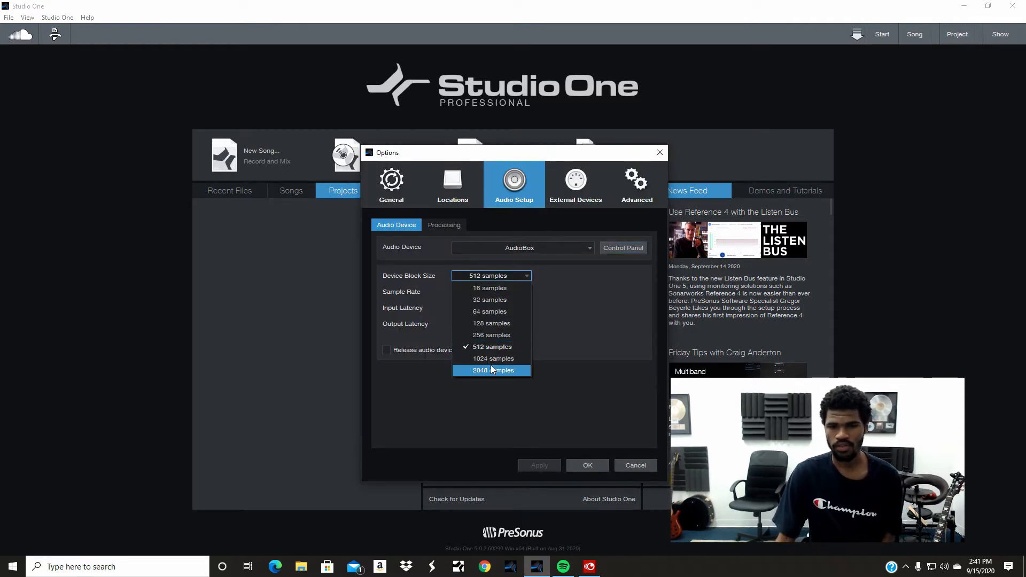
pyautogui.click(573, 380)
pyautogui.click(522, 274)
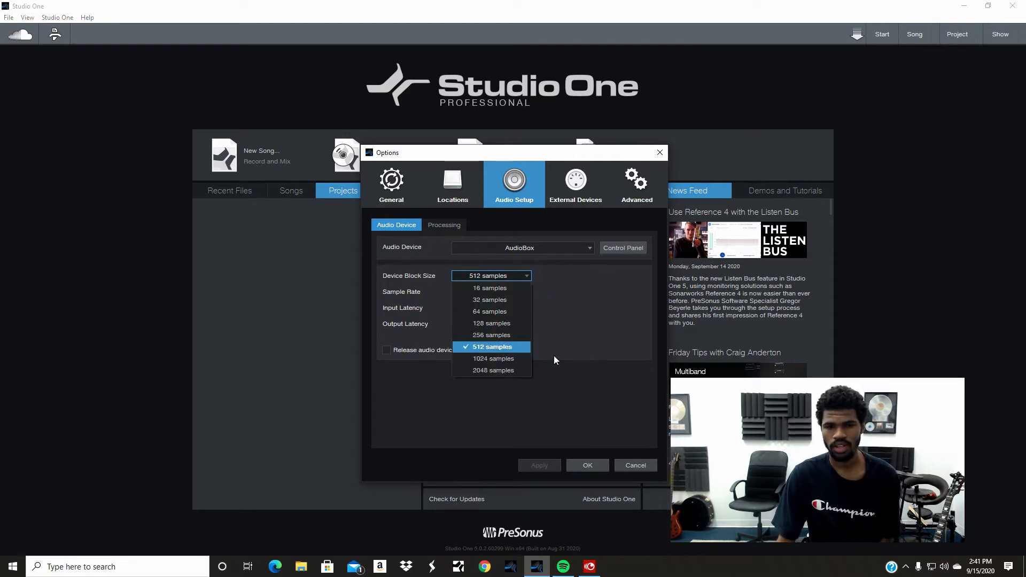
pyautogui.click(585, 348)
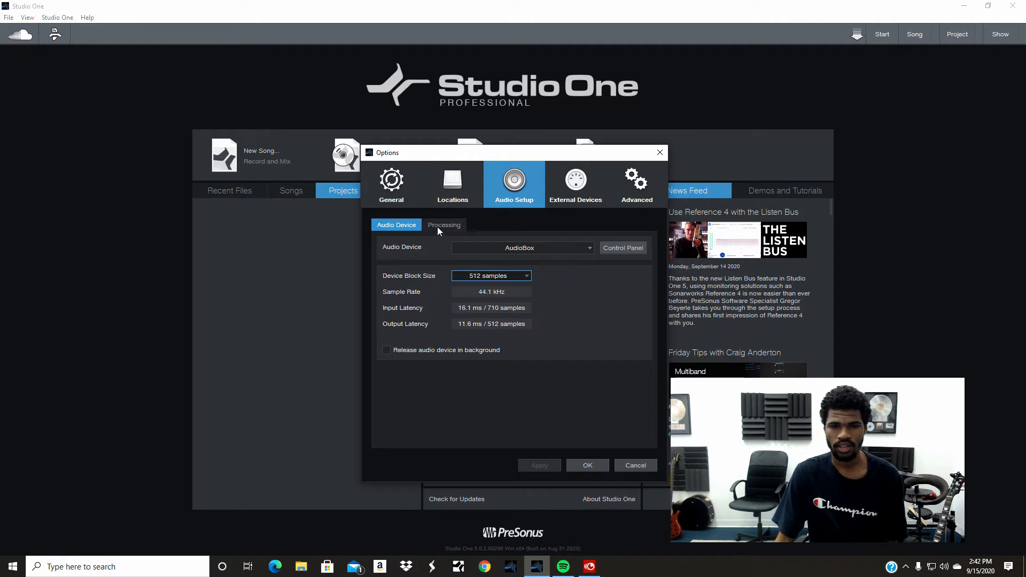
pyautogui.click(472, 284)
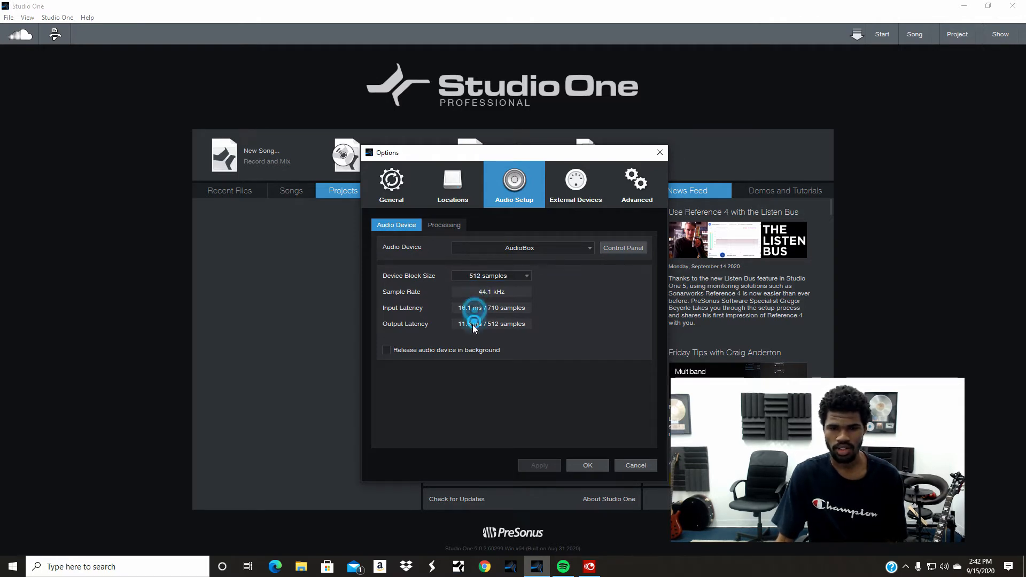
# Examine the audio processing settings, including dropout protection and monitoring latencies, and return to the audio device settings.
pyautogui.click(455, 229)
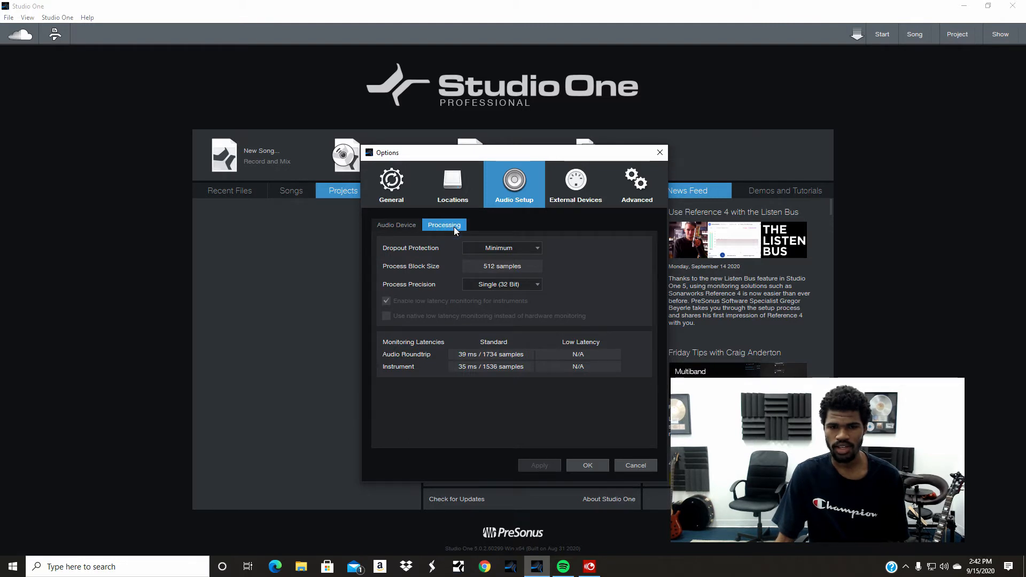
pyautogui.click(395, 227)
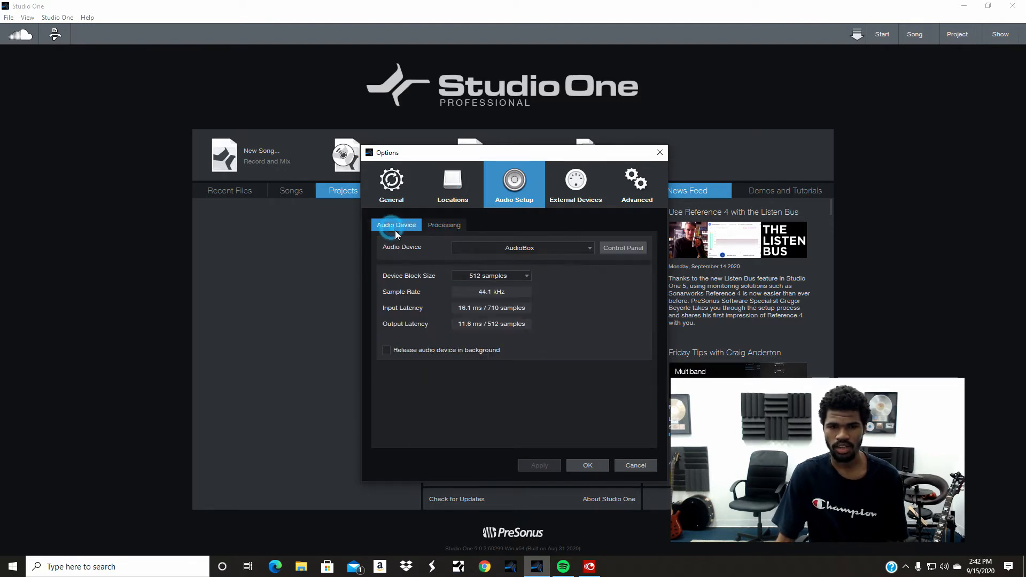
pyautogui.click(443, 226)
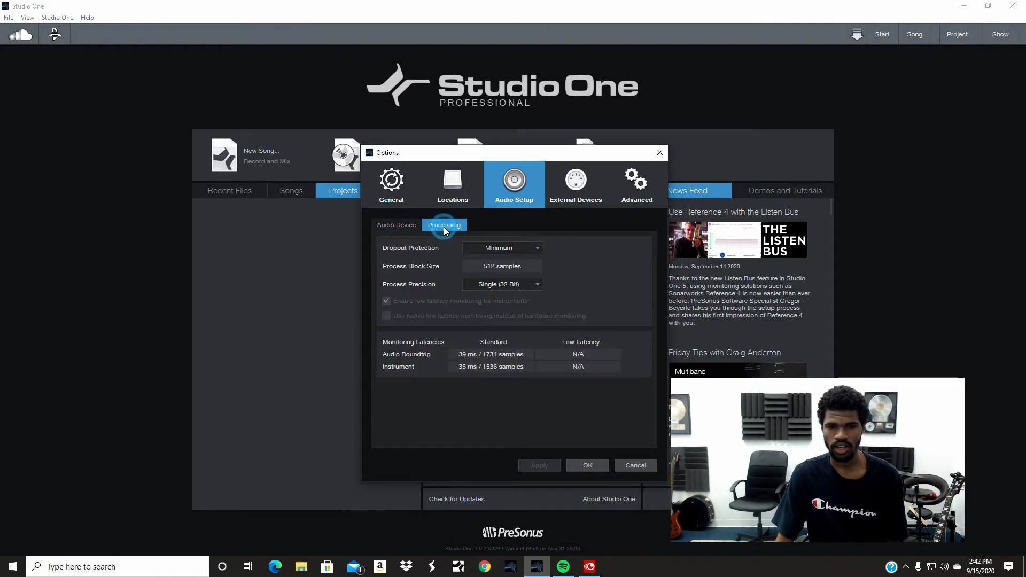
pyautogui.click(398, 227)
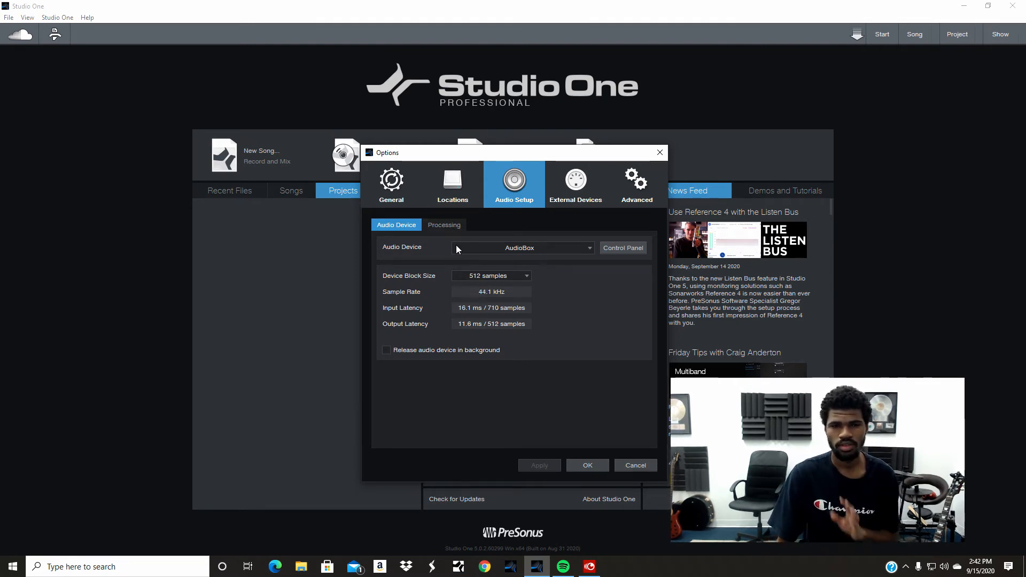
# Go to the external devices settings and inspect the M-Audio Radium49/61 keyboard entry.
pyautogui.click(572, 192)
pyautogui.click(421, 250)
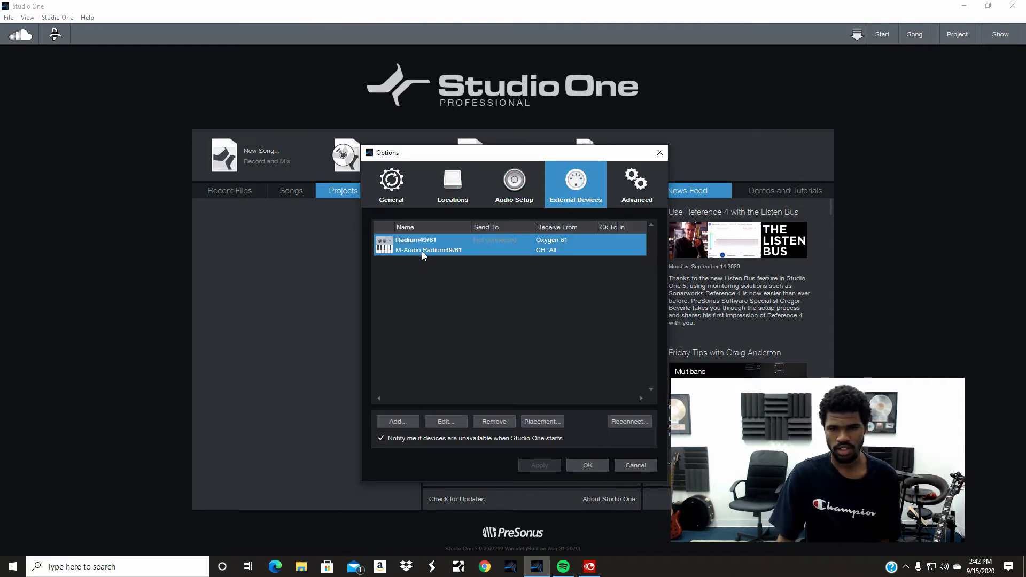
pyautogui.click(495, 304)
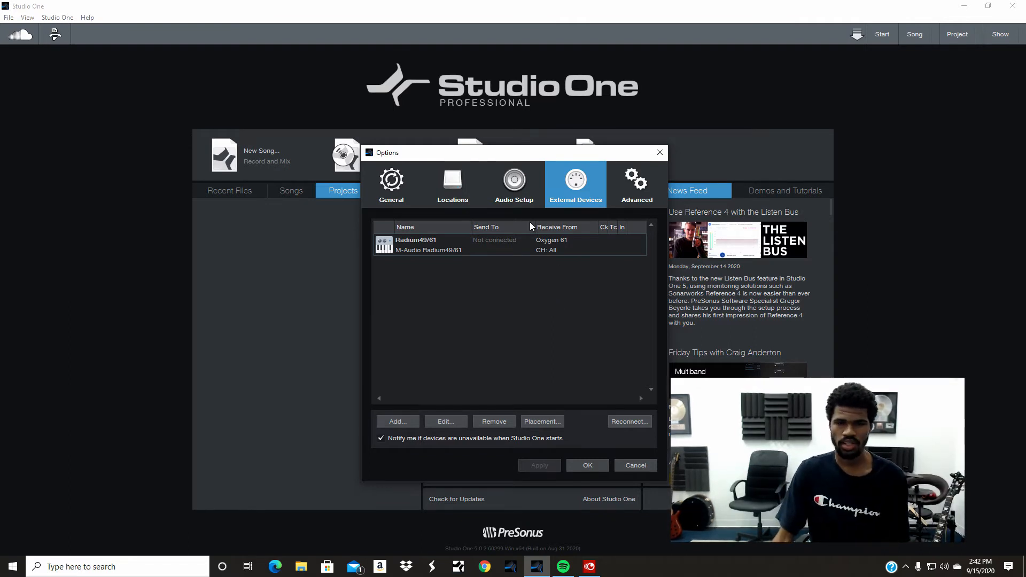
# Open the Radium49/61 keyboard for editing and rename the device as Oxygen 61.
pyautogui.click(435, 242)
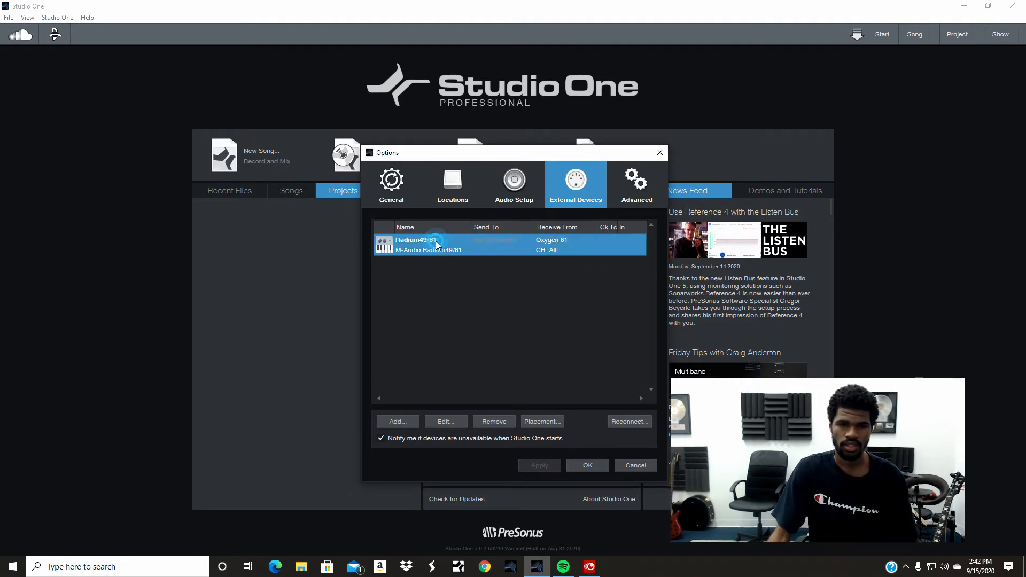
pyautogui.doubleClick(435, 242)
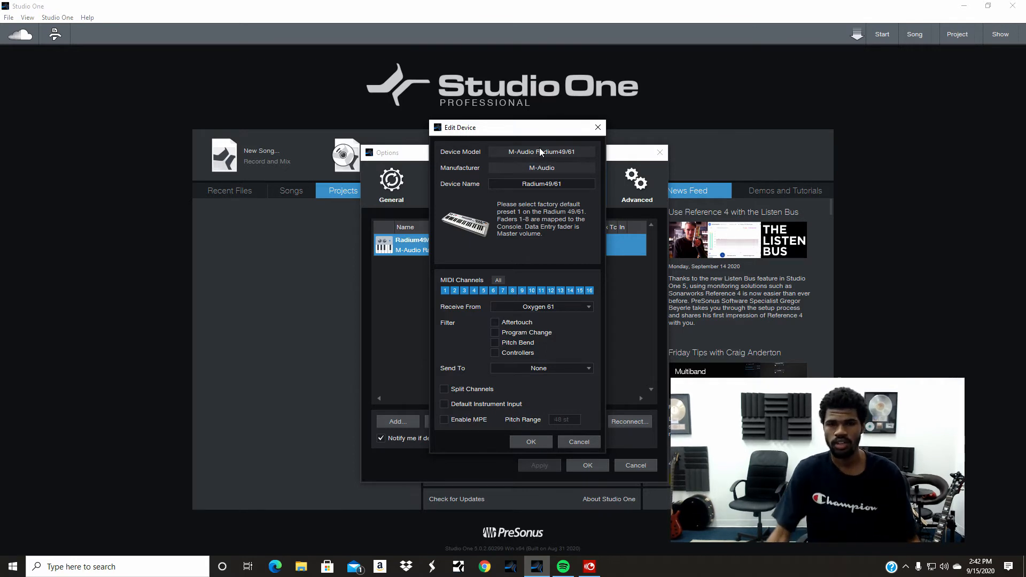
pyautogui.click(552, 183)
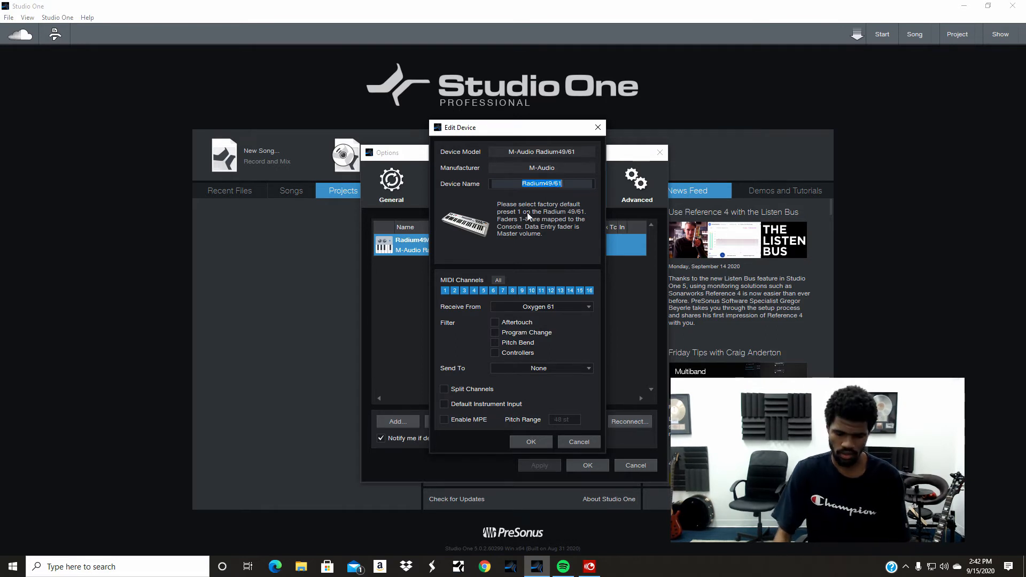
pyautogui.write('O')
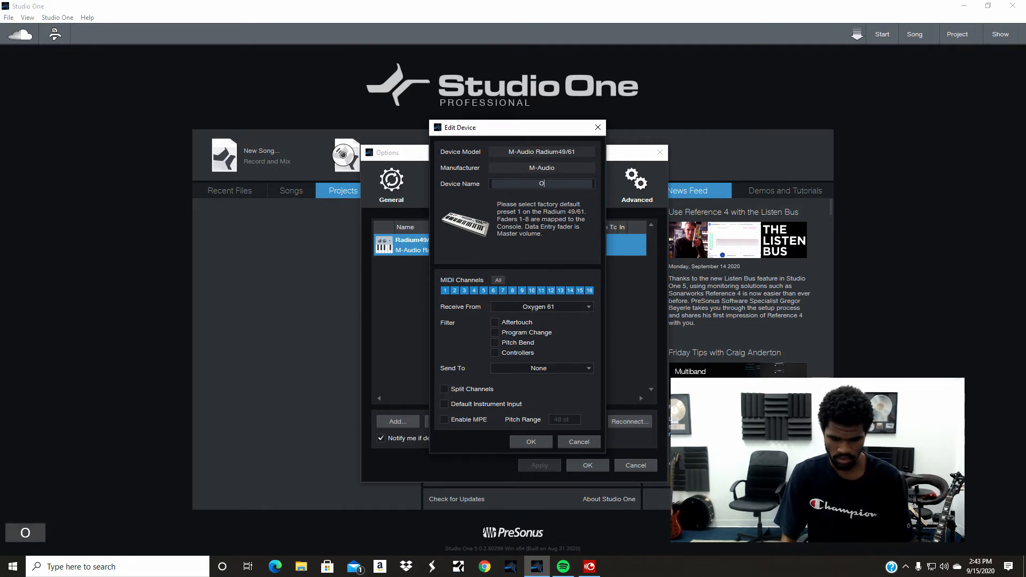
pyautogui.write('xyu')
pyautogui.press('BackSpace')
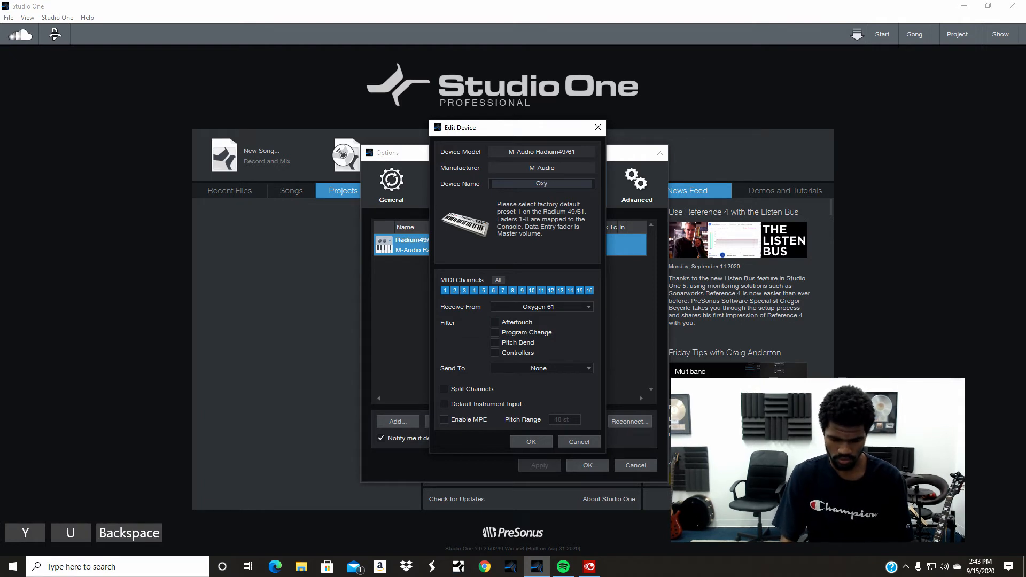
pyautogui.write('gen ')
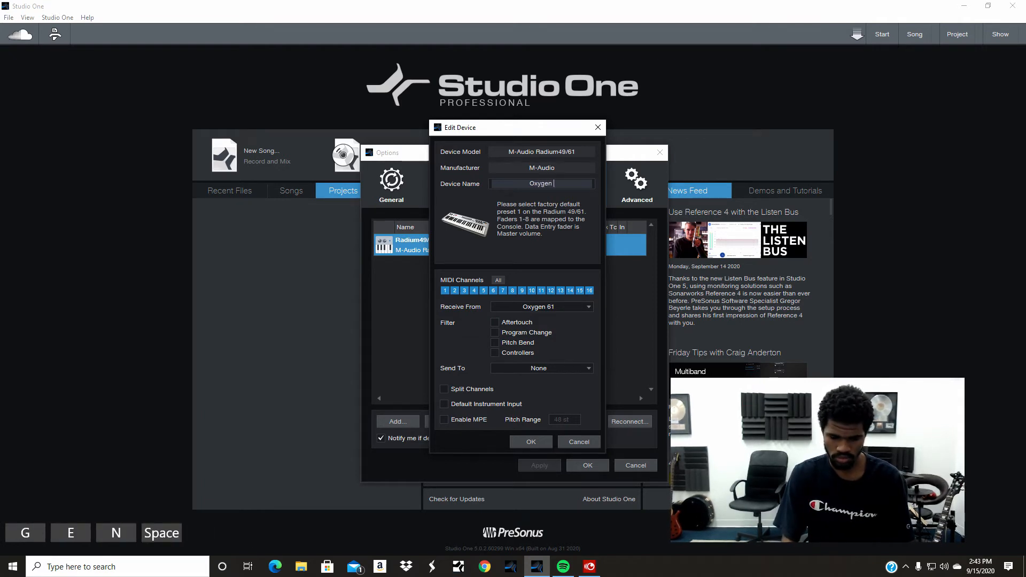
pyautogui.write('61')
pyautogui.click(548, 251)
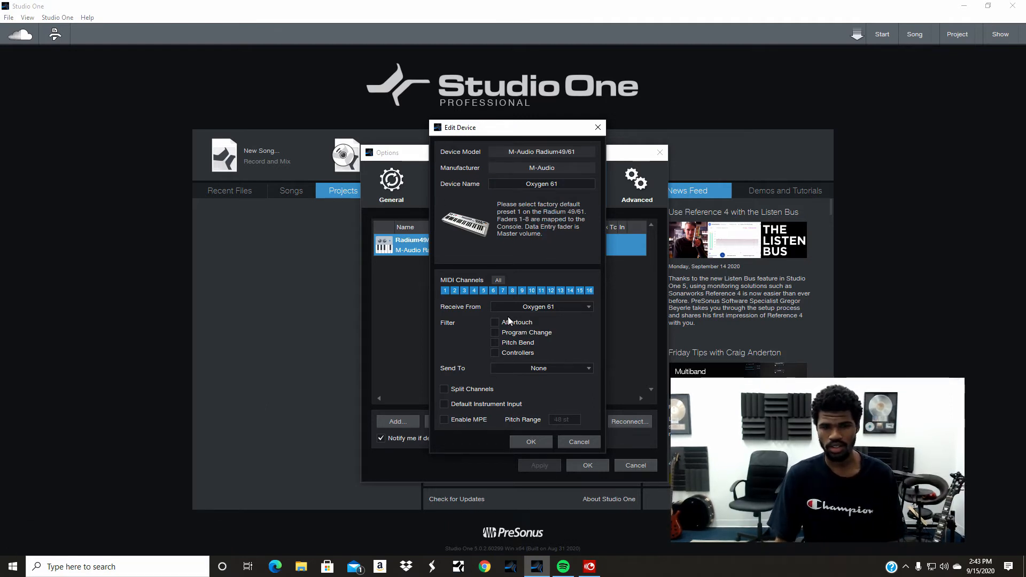
# Review the MIDI input sources the keyboard can receive from, and move the device editing dialog down over the options window.
pyautogui.click(572, 308)
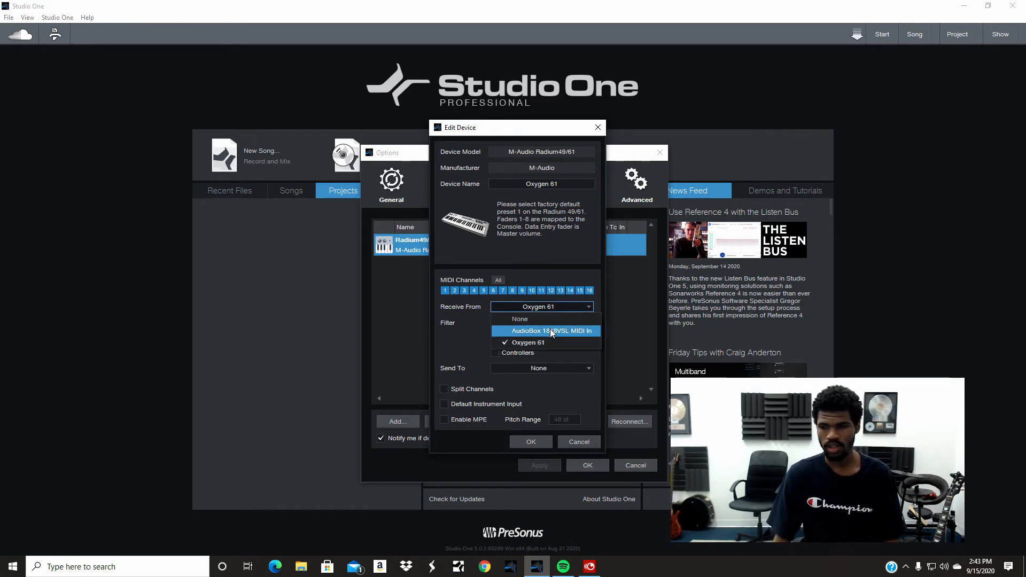
pyautogui.click(445, 350)
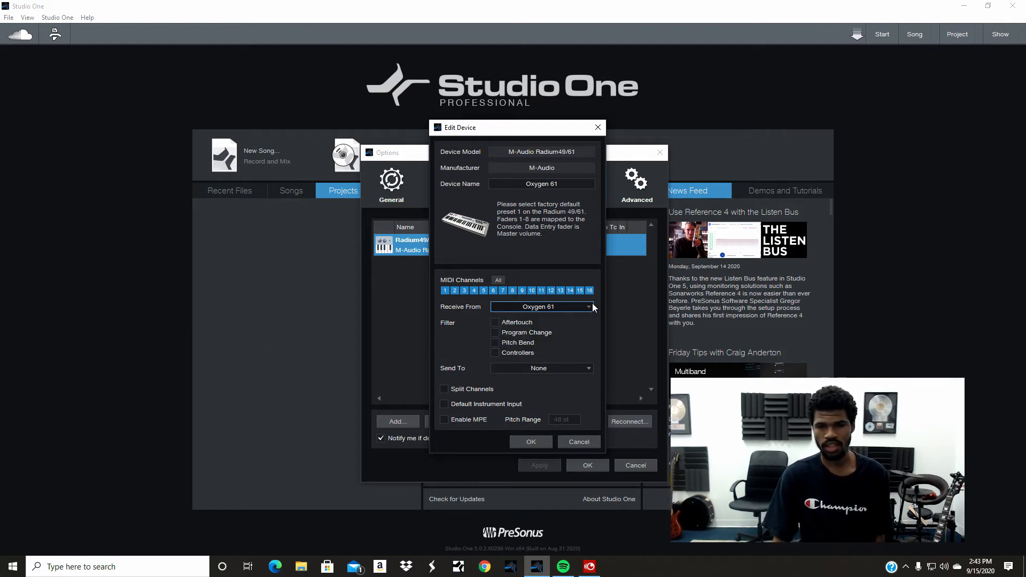
pyautogui.click(591, 306)
pyautogui.click(466, 342)
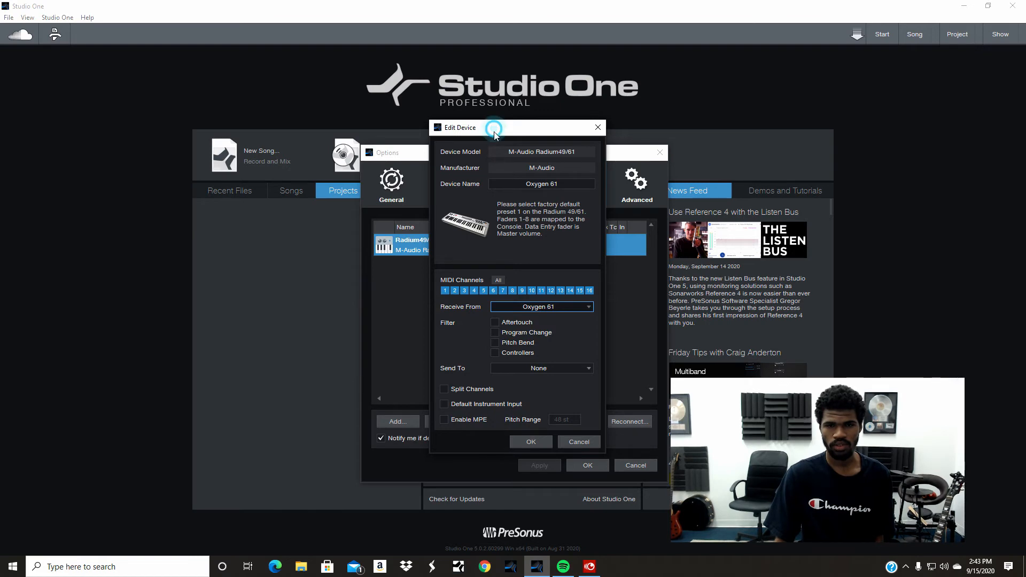
pyautogui.moveTo(494, 128); pyautogui.dragTo(465, 154)
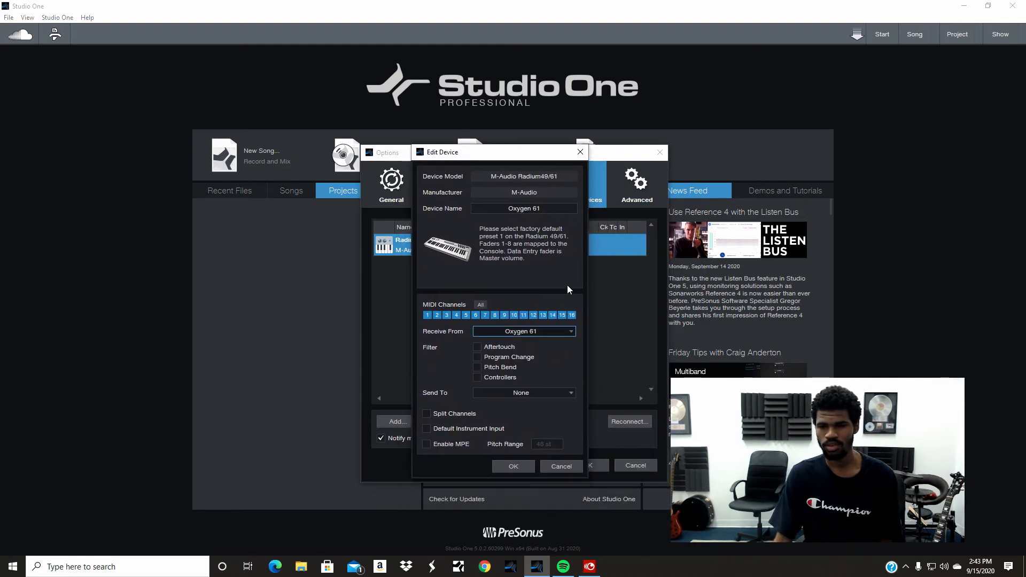
# Review the keyboard's MIDI receive and send choices, keep Oxygen 61 as input and None as output, and confirm the device edits.
pyautogui.click(541, 329)
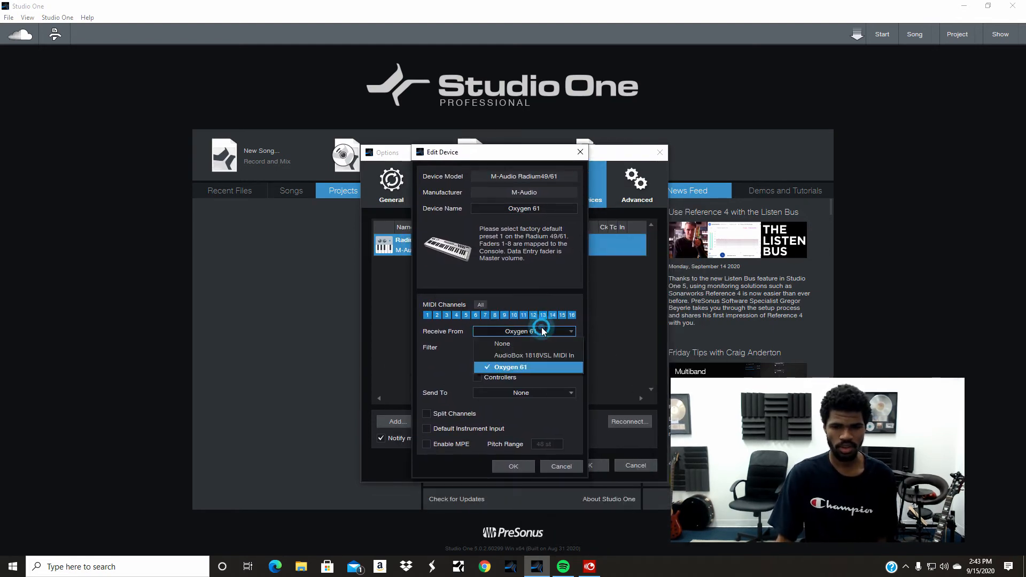
pyautogui.click(421, 372)
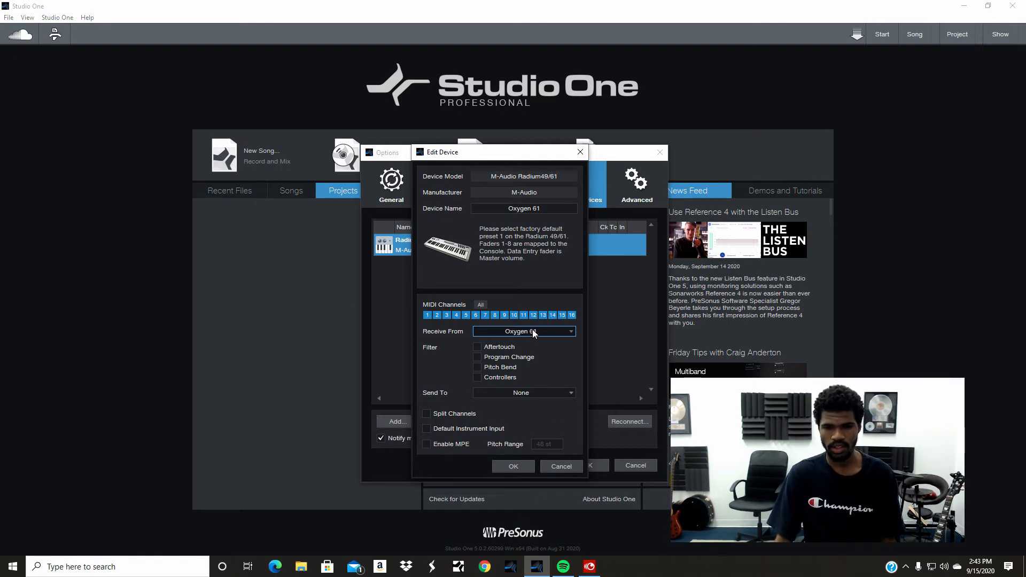
pyautogui.click(543, 393)
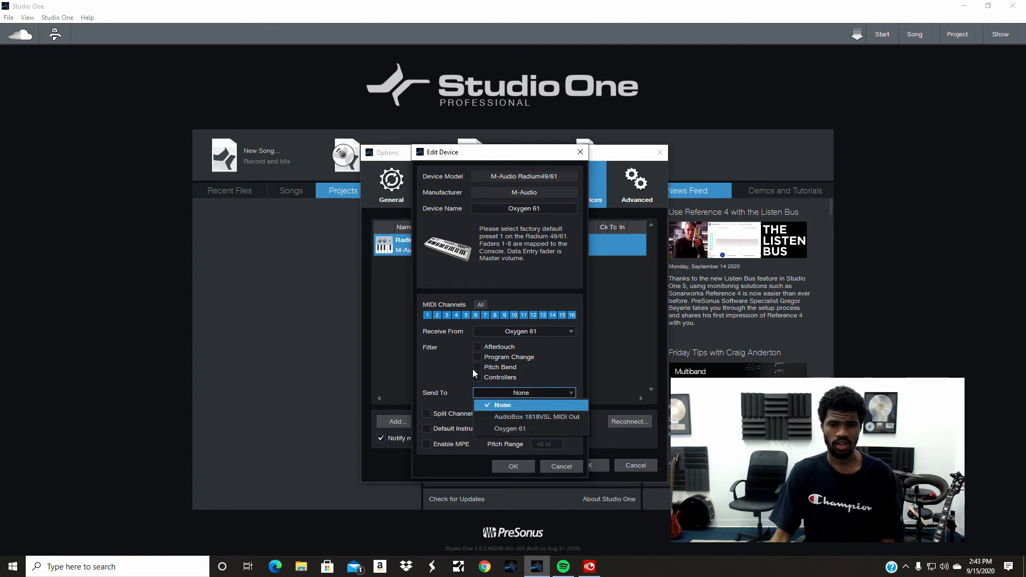
pyautogui.click(417, 368)
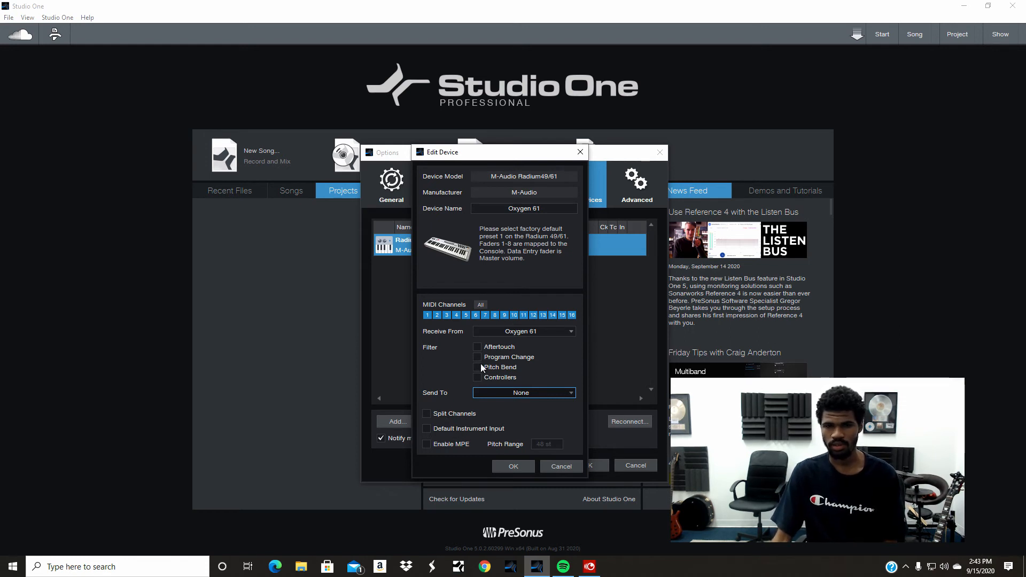
pyautogui.click(558, 330)
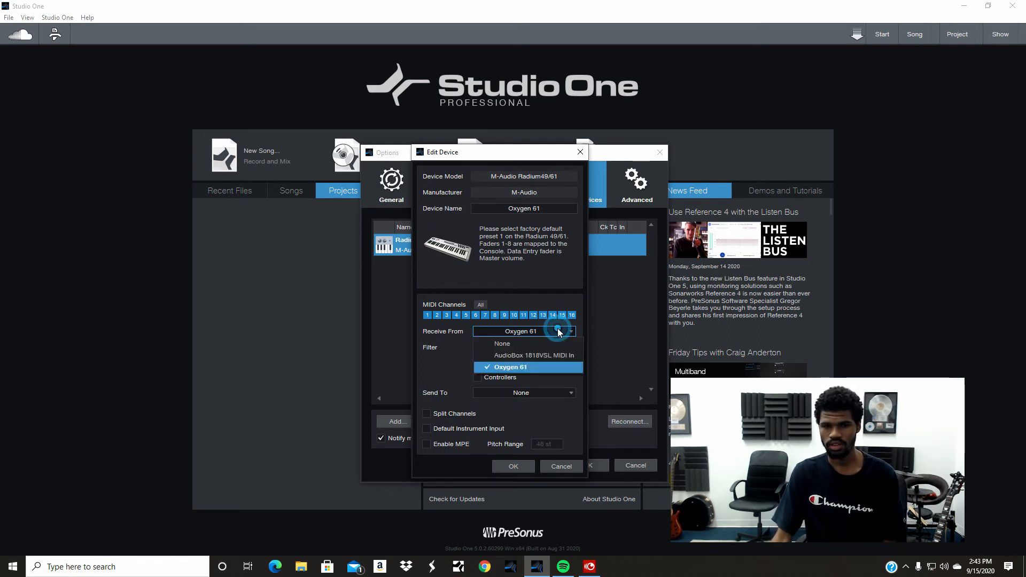
pyautogui.click(558, 277)
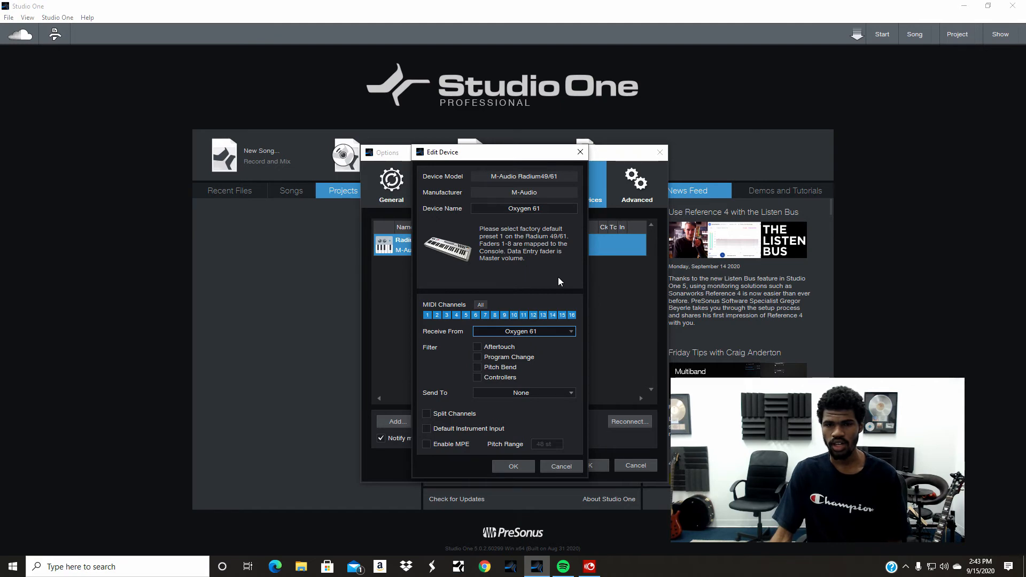
pyautogui.click(513, 467)
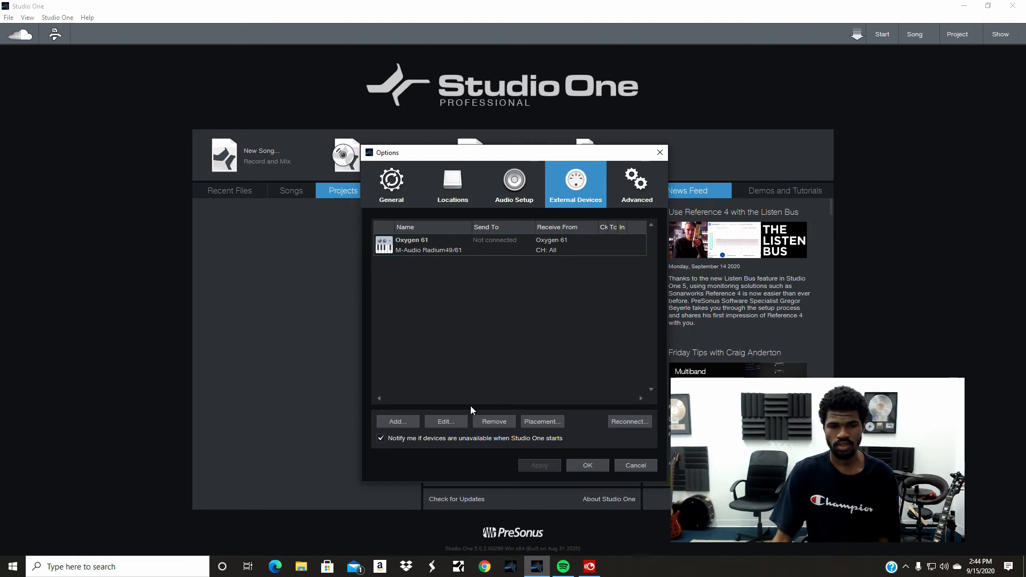
# Examine the manufacturers and the generic keyboard, instrument and control surface types available for a new external device, without adding one.
pyautogui.click(400, 422)
pyautogui.scroll(-1, 447, 287)
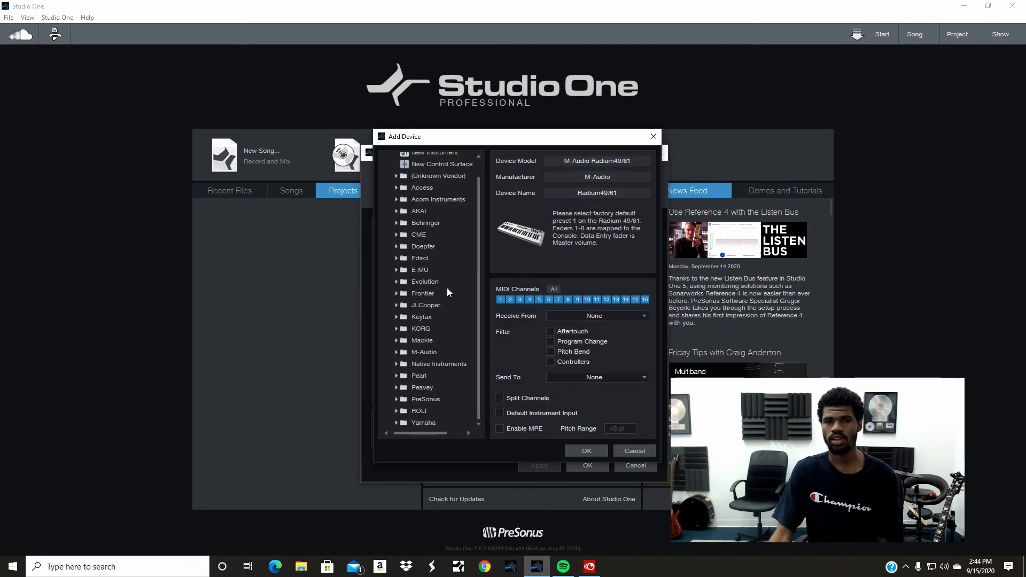
pyautogui.scroll(1, 428, 213)
pyautogui.click(427, 159)
pyautogui.click(427, 169)
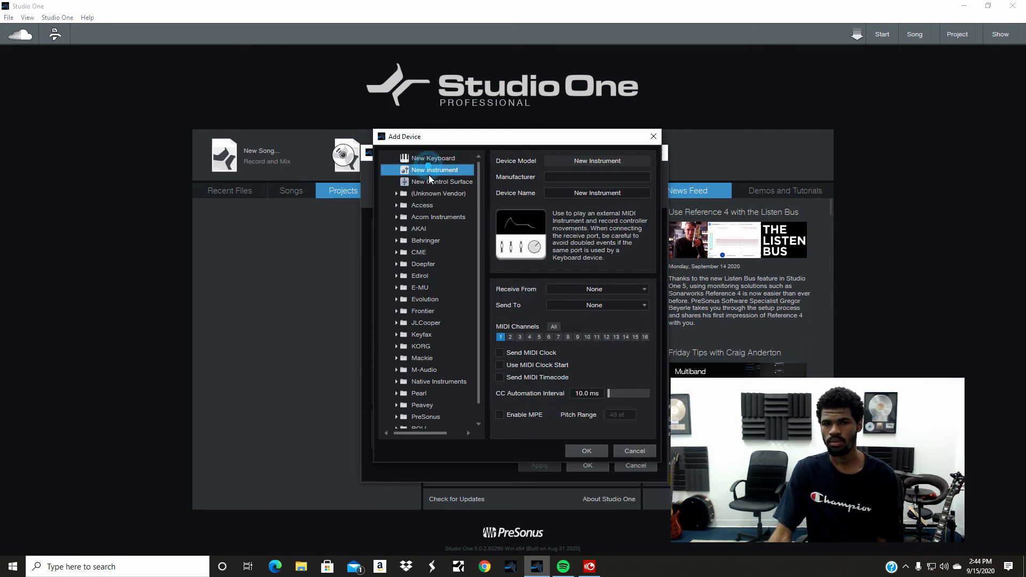
pyautogui.click(427, 180)
pyautogui.click(429, 159)
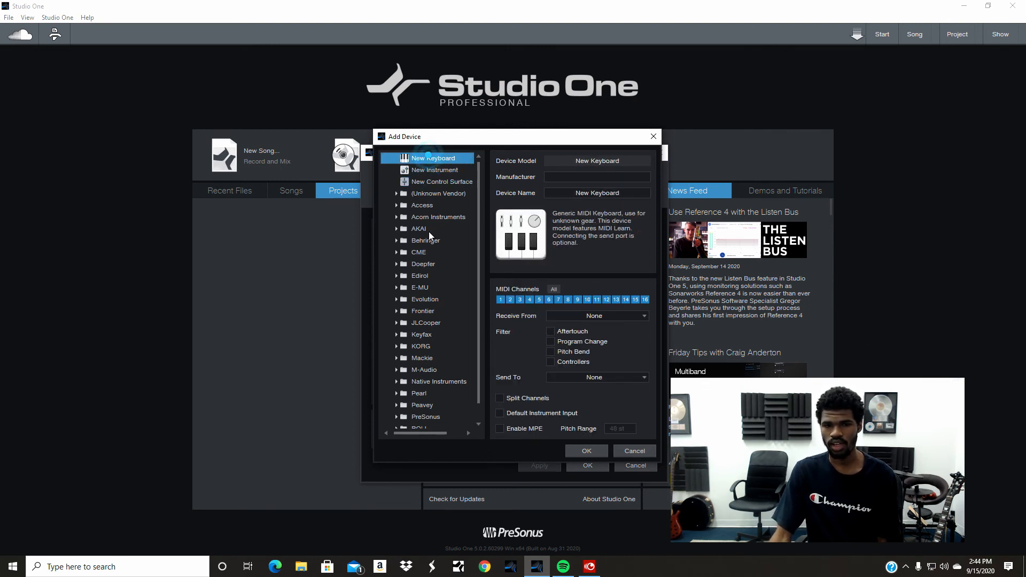
pyautogui.scroll(-1, 432, 257)
pyautogui.scroll(1, 465, 329)
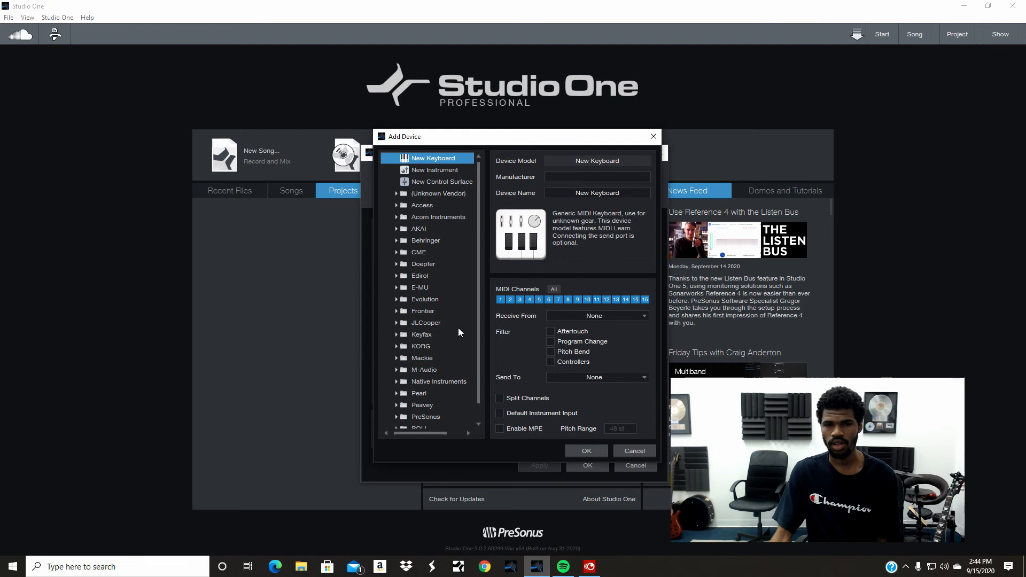
pyautogui.click(635, 450)
# Reopen the device-adding dialog for another look, dismiss it without adding a device, and close the options window.
pyautogui.click(397, 423)
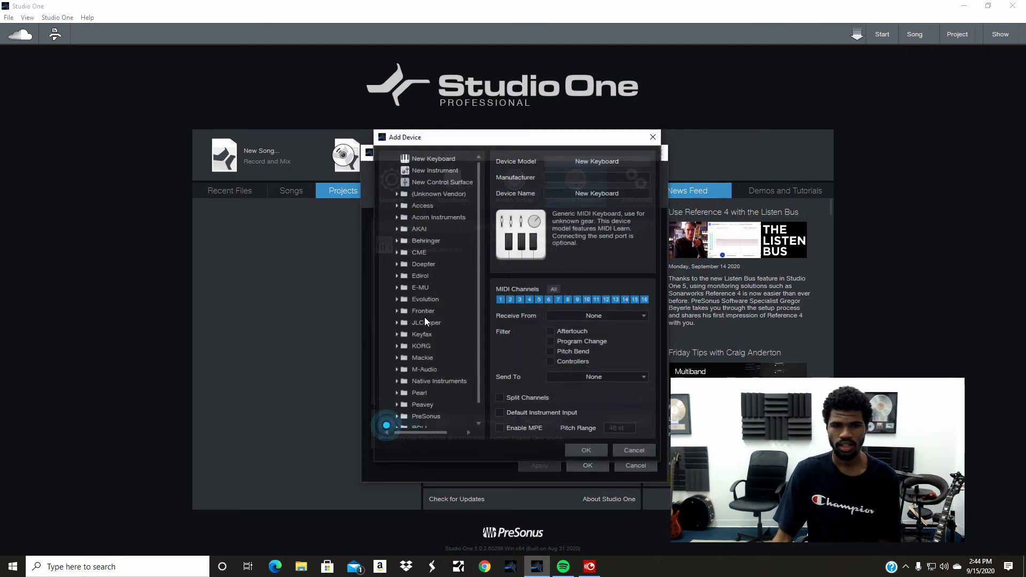
pyautogui.click(653, 449)
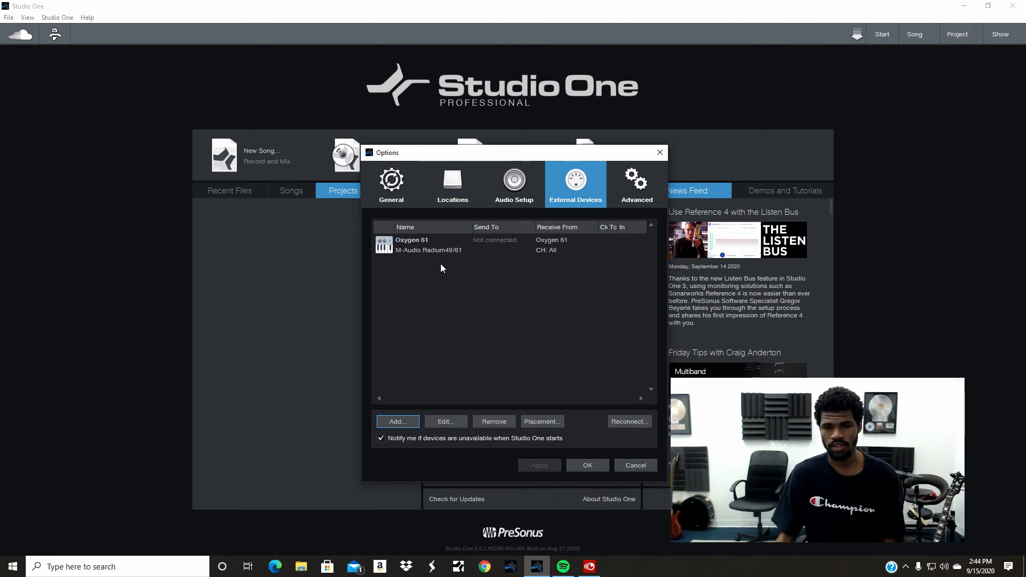
pyautogui.click(636, 464)
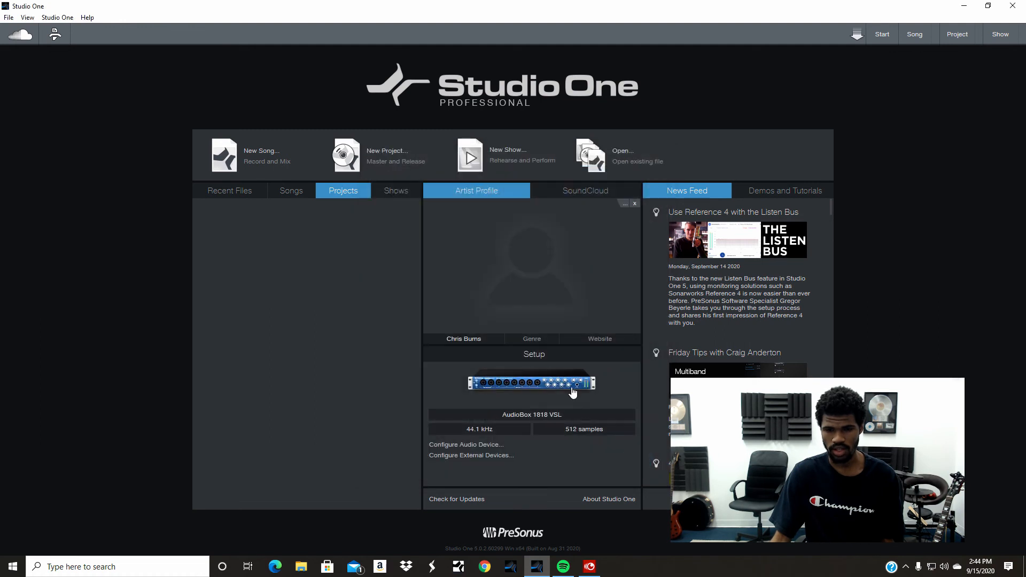